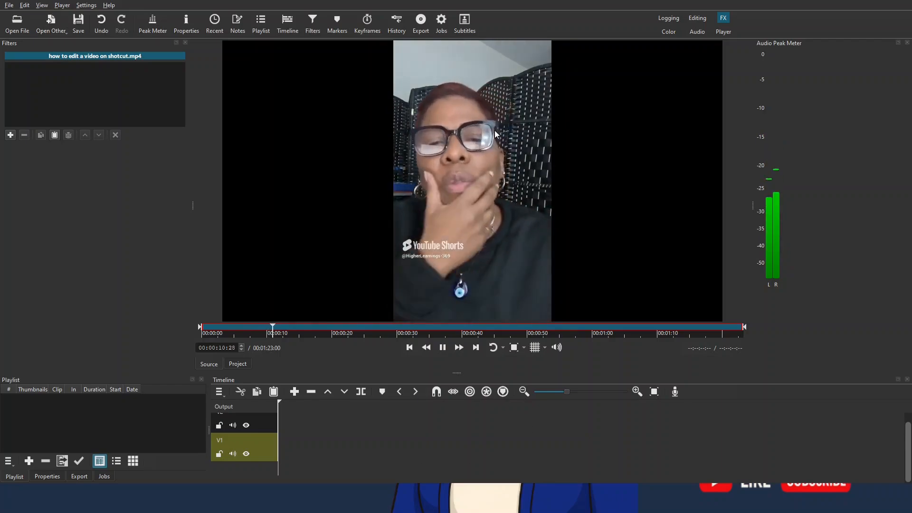
Step: Place the opened video clip on the timeline's V2 track and remove the empty gap in front of it
drag(494, 131, 329, 434)
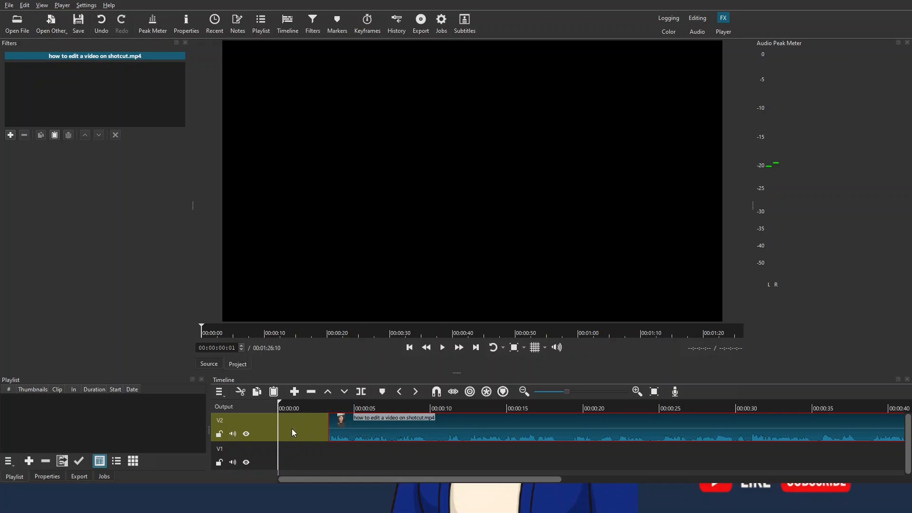
click(442, 349)
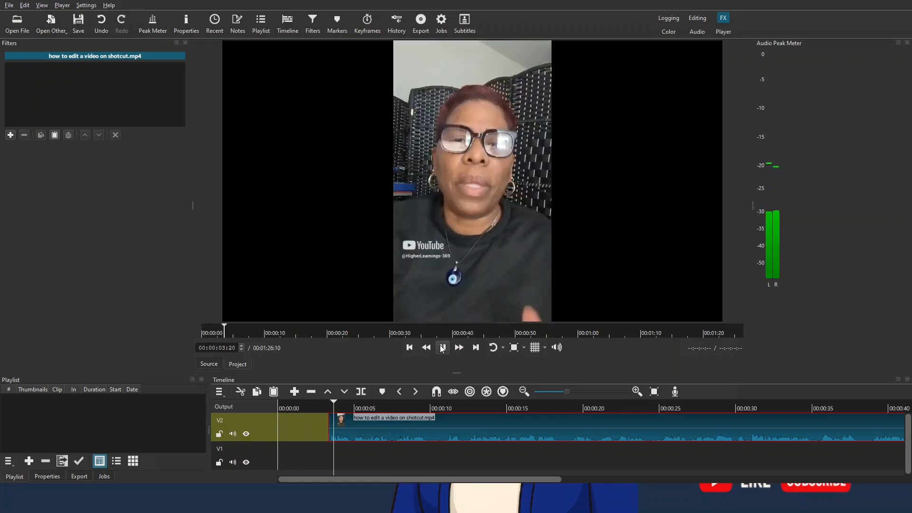
click(442, 348)
click(411, 351)
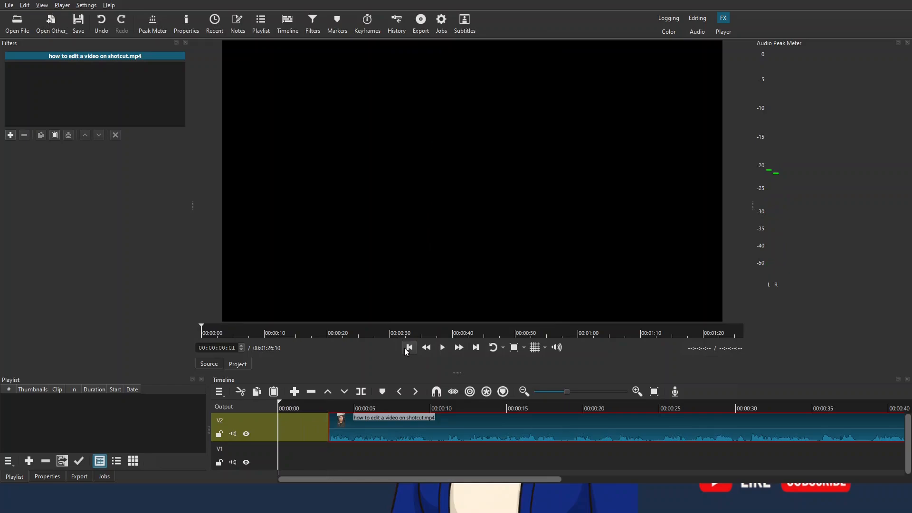
click(298, 436)
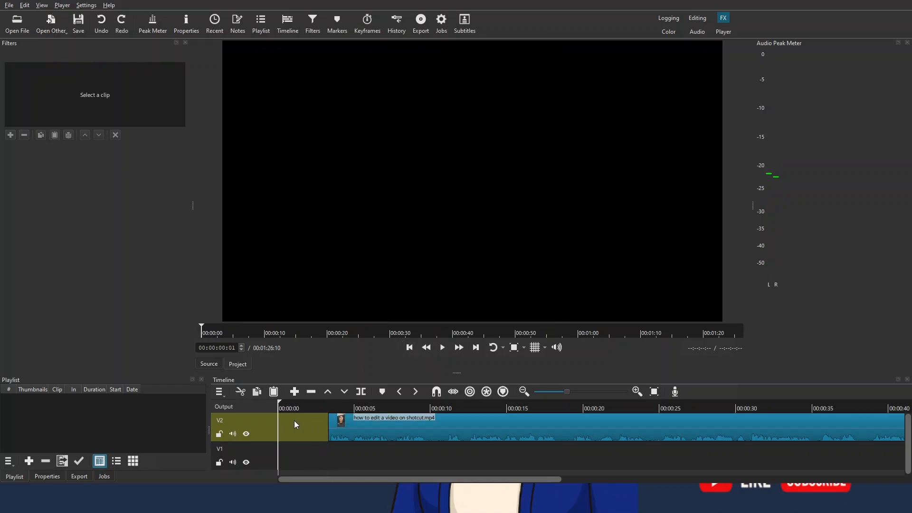
click(311, 392)
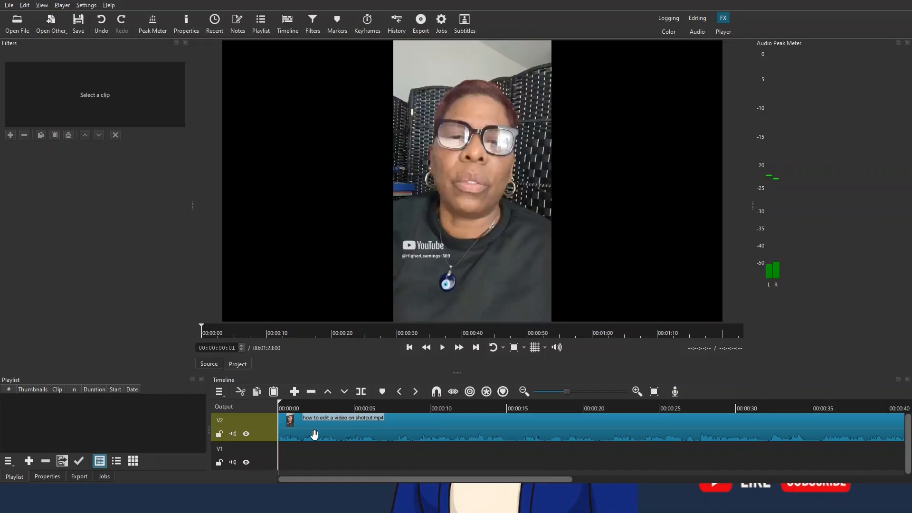
Step: Shift the clip about 3 seconds later on V2 and remove the empty gap this leaves at the start
drag(313, 435, 351, 435)
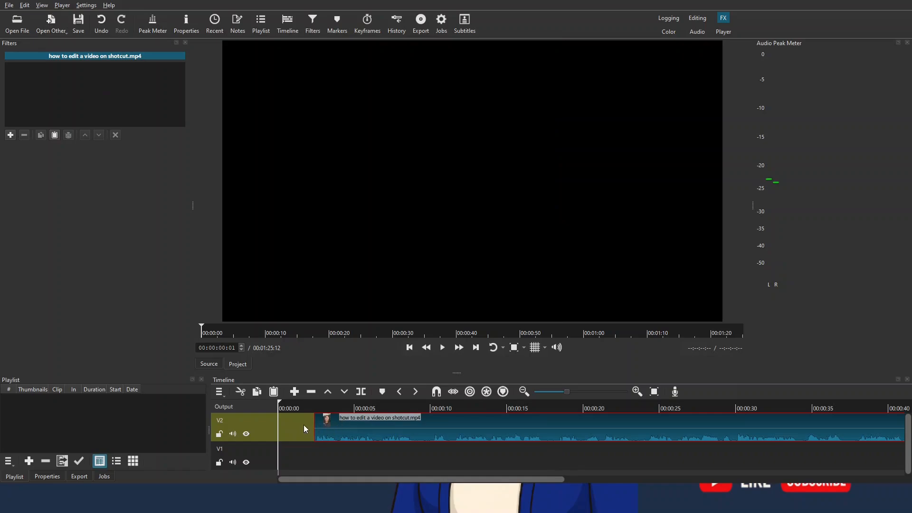
click(312, 392)
key(ctrl+z)
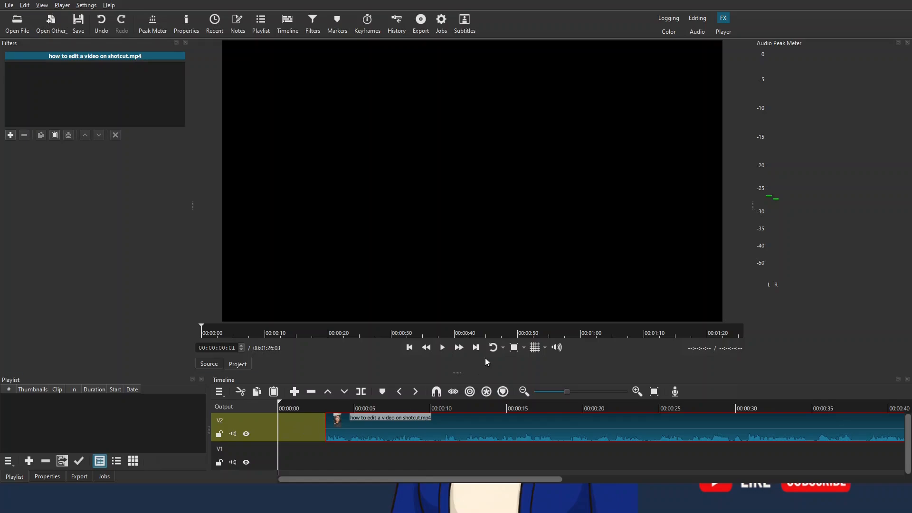
click(475, 349)
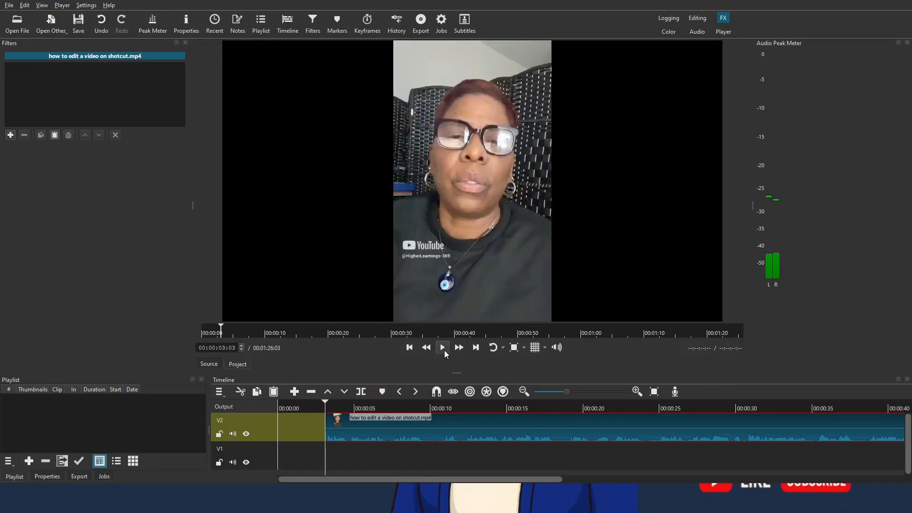
click(298, 426)
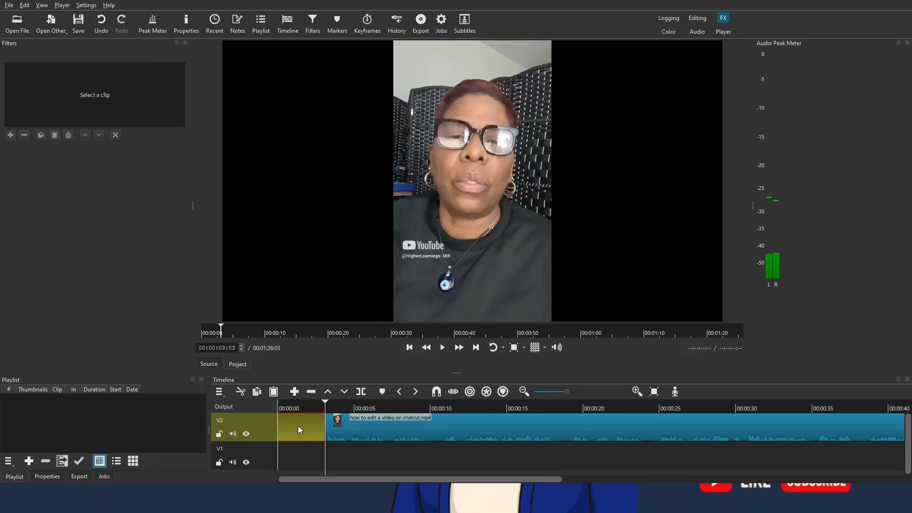
click(310, 392)
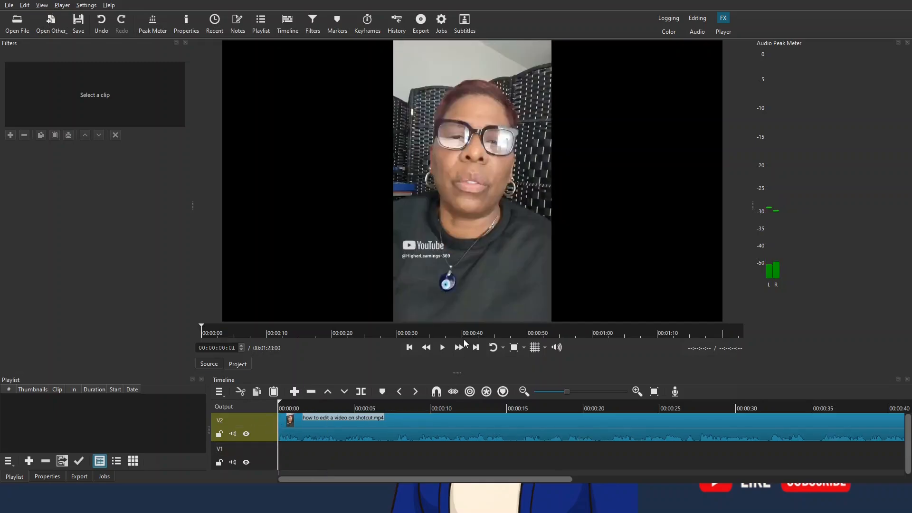
Step: Play through the opening of the timeline and split the V2 clip at 00:00:05:08
click(441, 348)
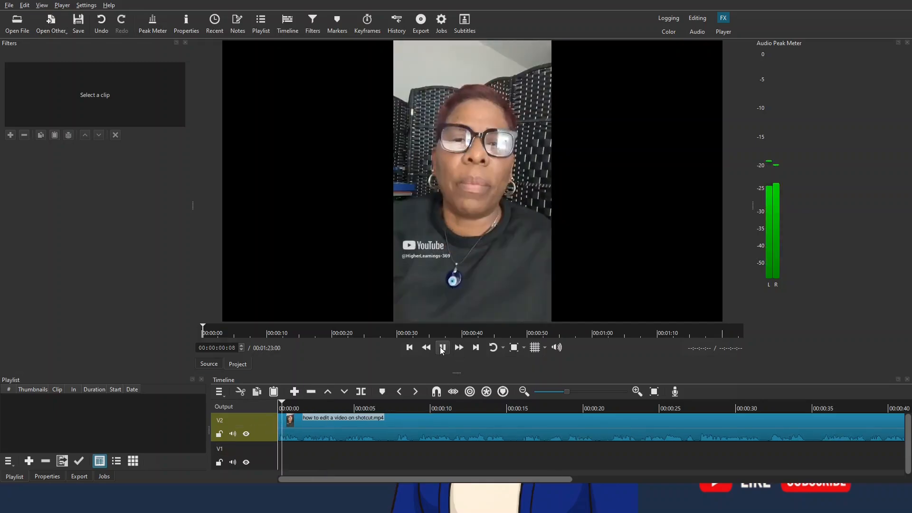
click(408, 348)
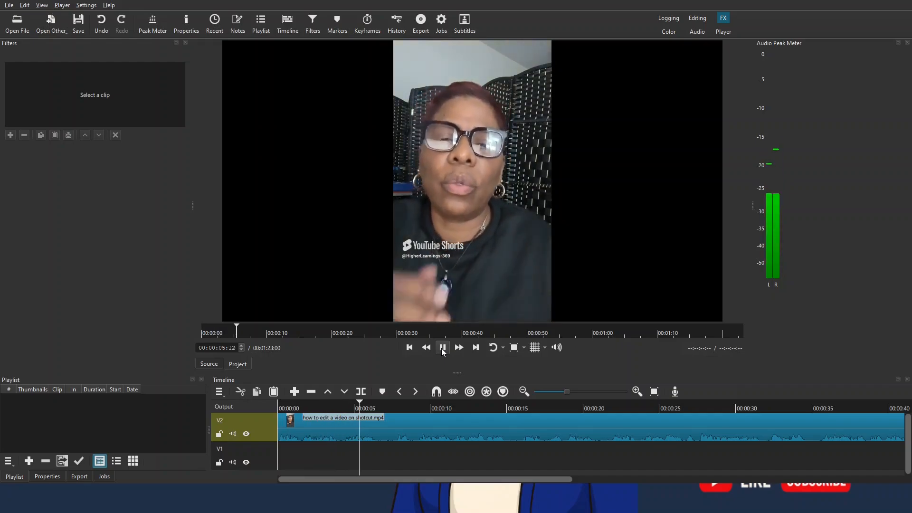
click(442, 348)
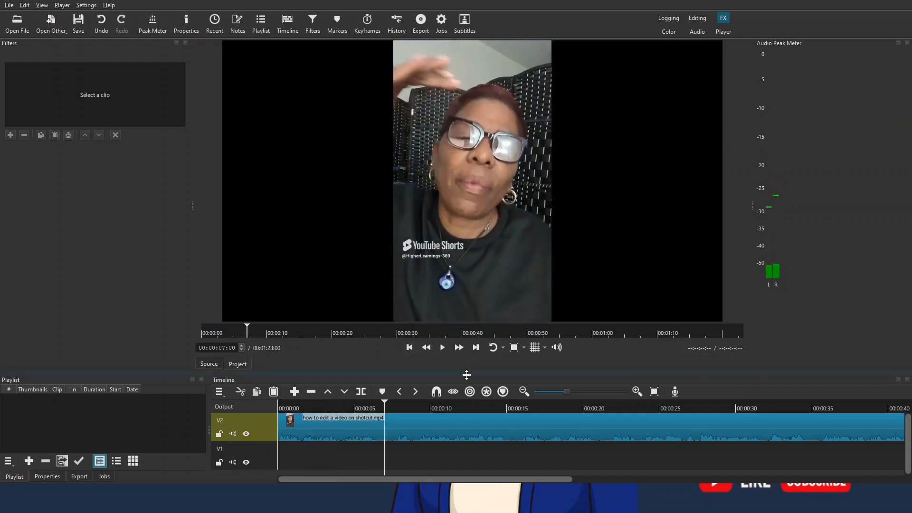
click(375, 409)
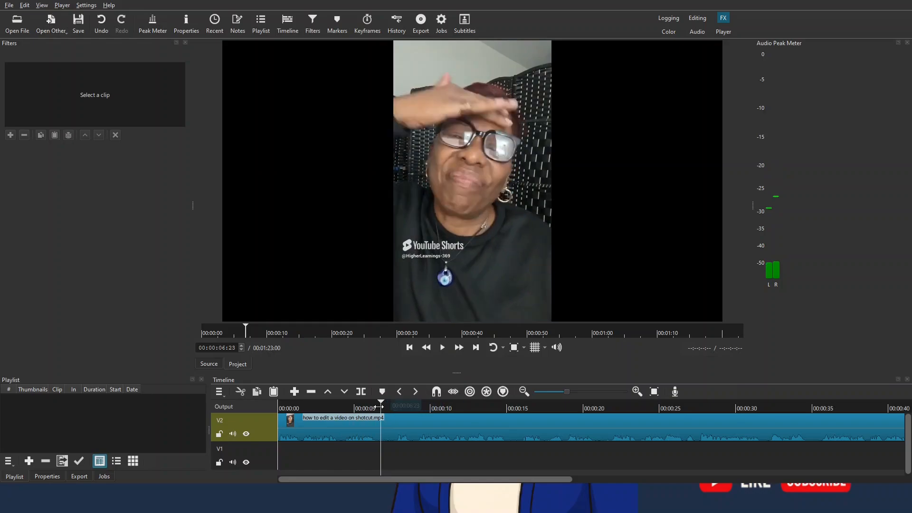
drag(376, 409, 359, 408)
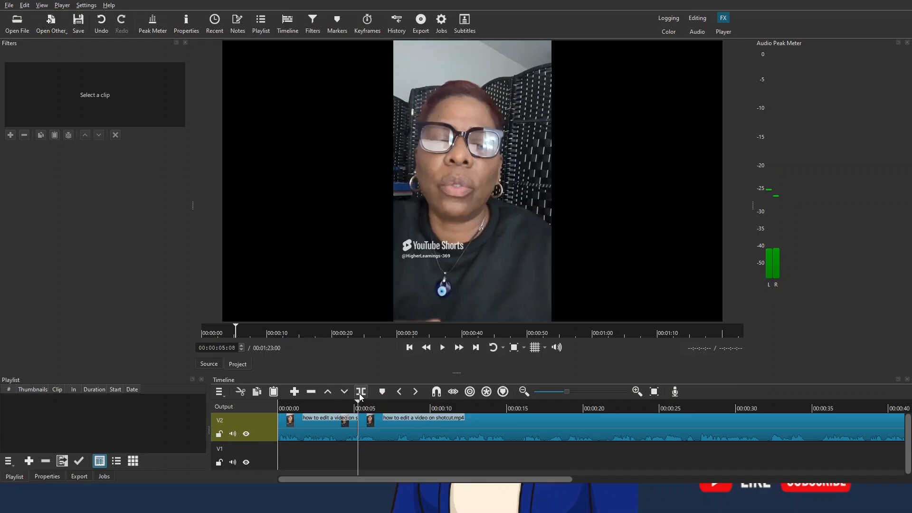
Step: Play on from the first split and split the V2 clip again at 00:00:07:22
click(441, 349)
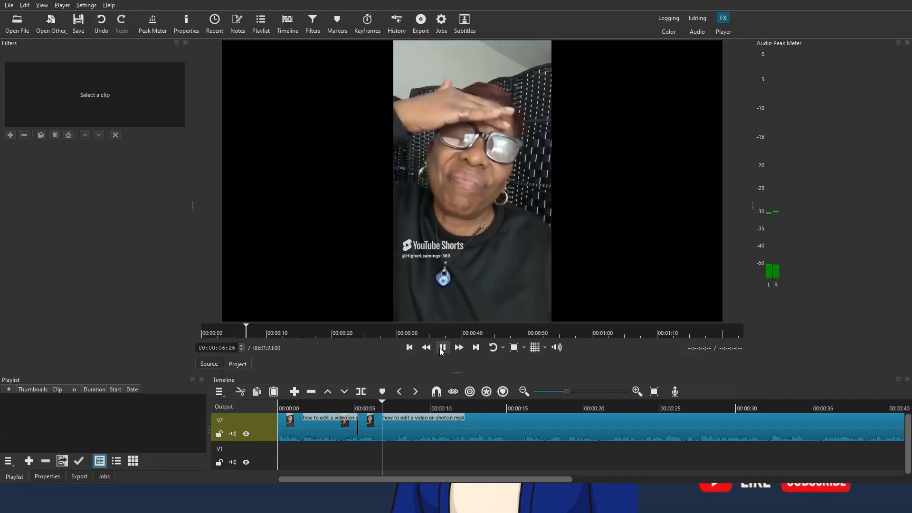
click(441, 349)
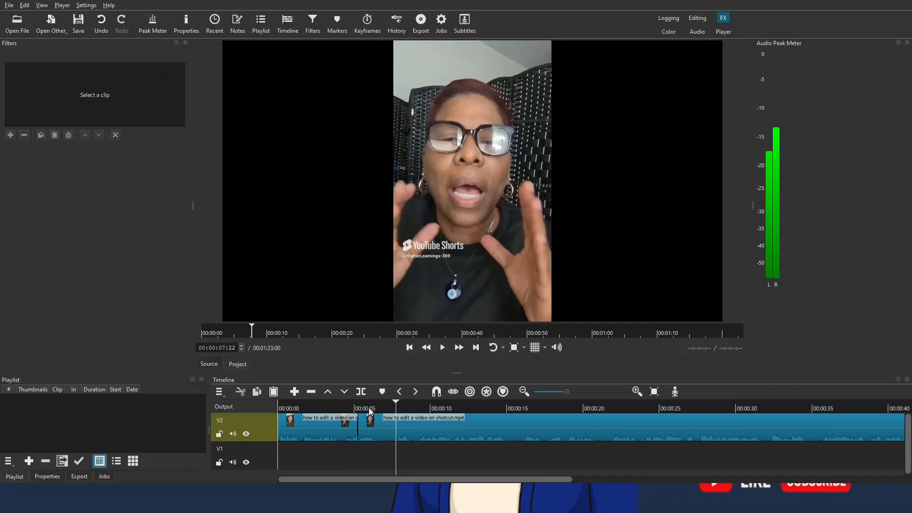
click(361, 392)
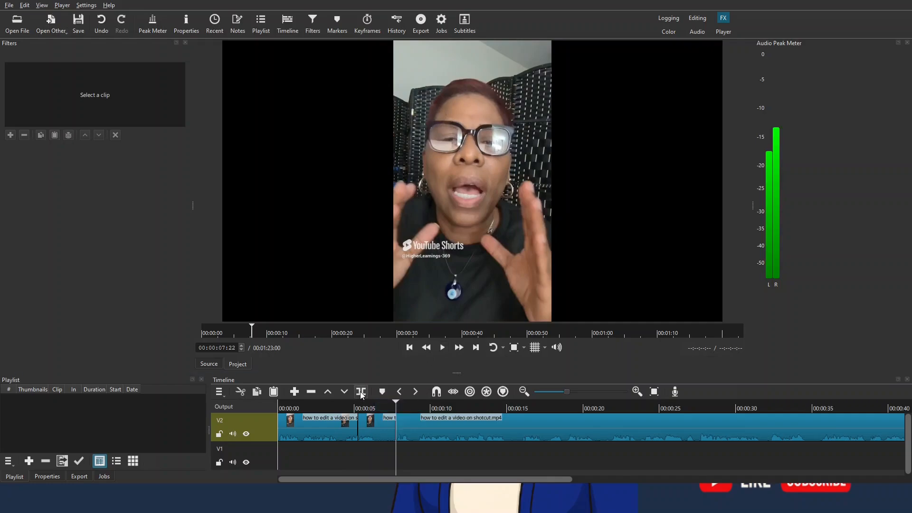
Step: Ripple-delete the short segment between the two splits on V2, and undo that deletion
click(375, 430)
click(319, 434)
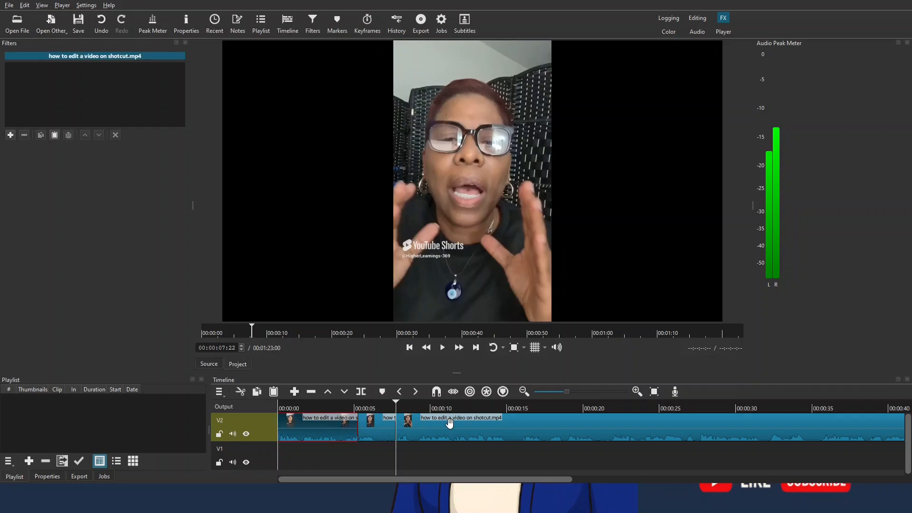
click(376, 427)
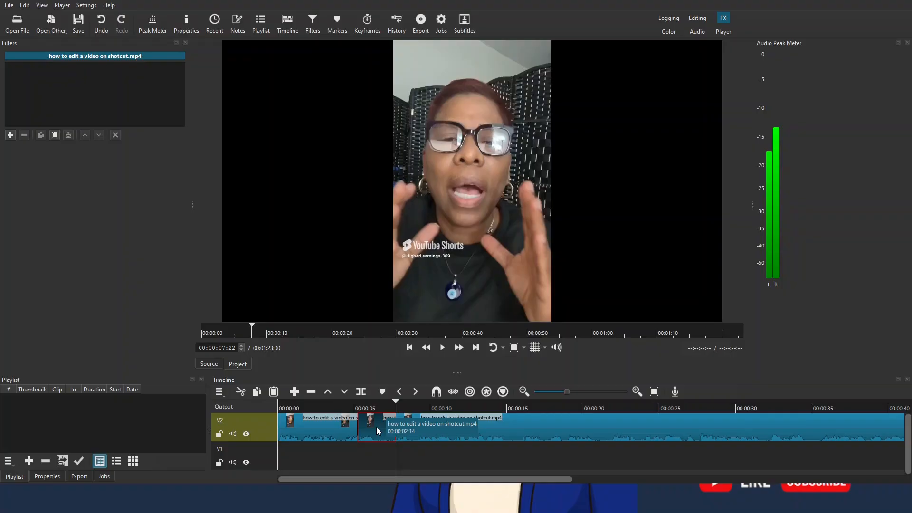
key(Delete)
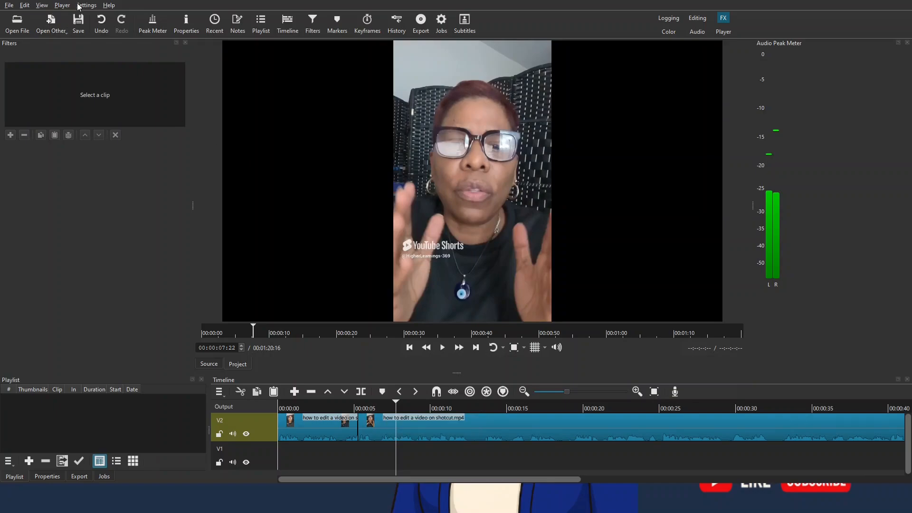
click(98, 22)
Step: Lift the segment between the two splits out of V2 and remove the gap it leaves
click(380, 431)
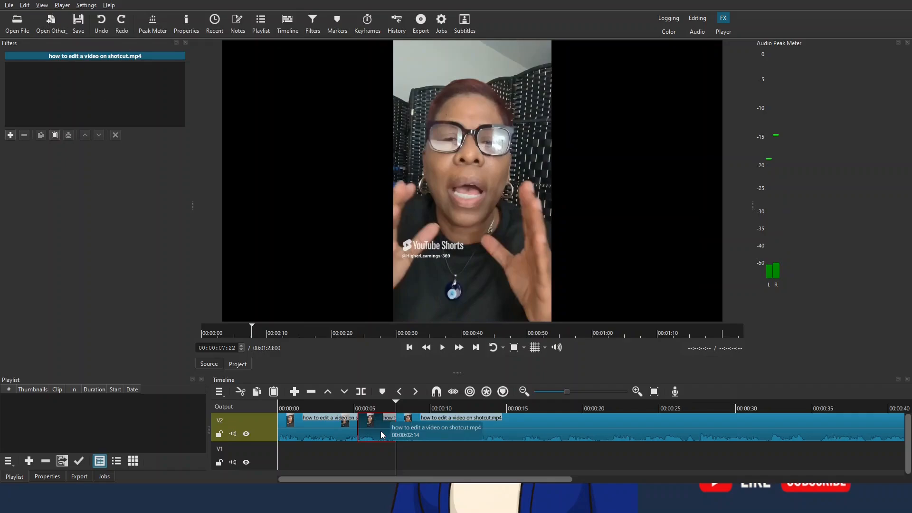
key(z)
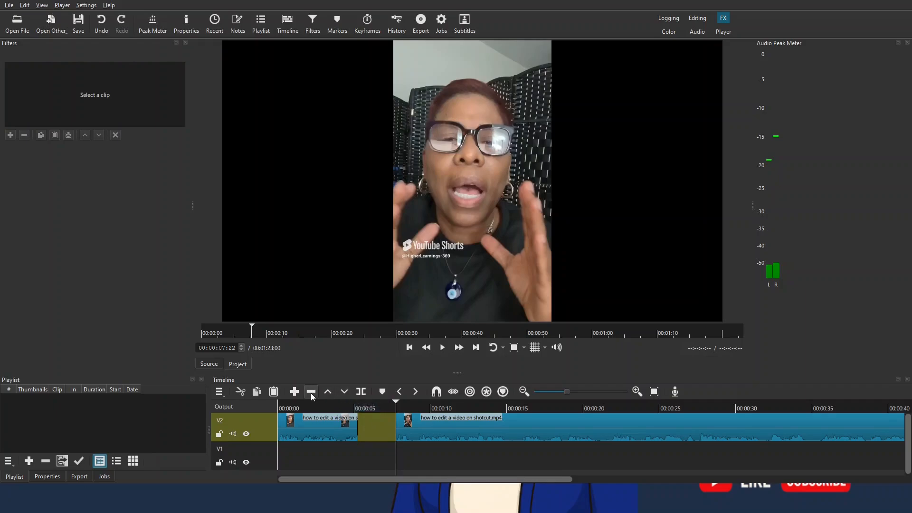
click(367, 403)
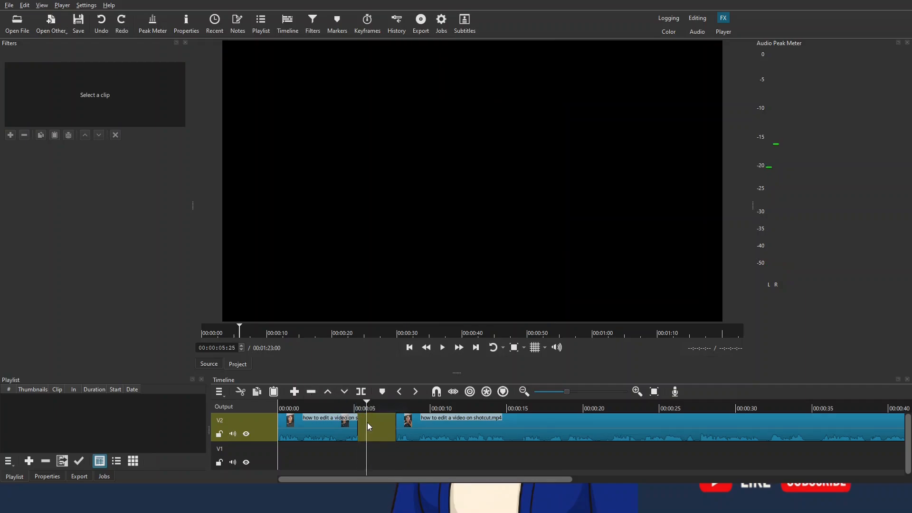
click(312, 391)
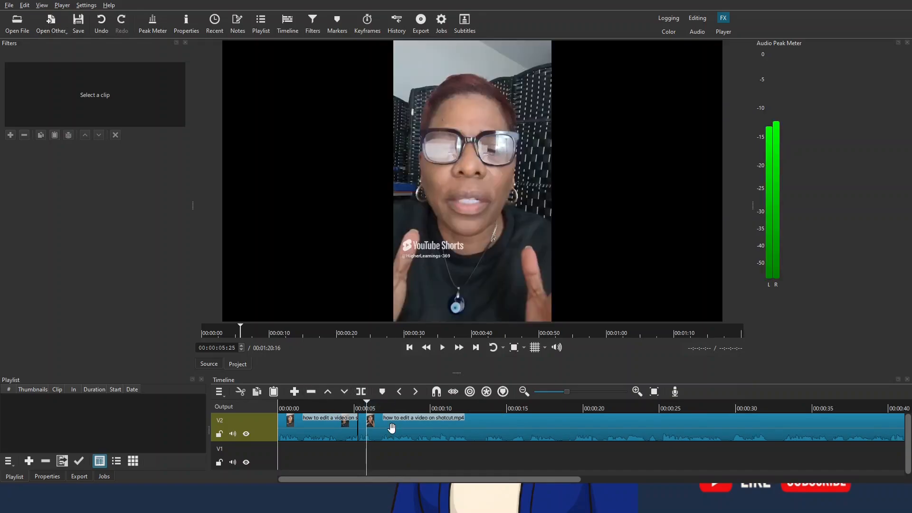
Step: Scrub back through the first segment around the remaining cut and return the playhead to the timeline's start
click(350, 408)
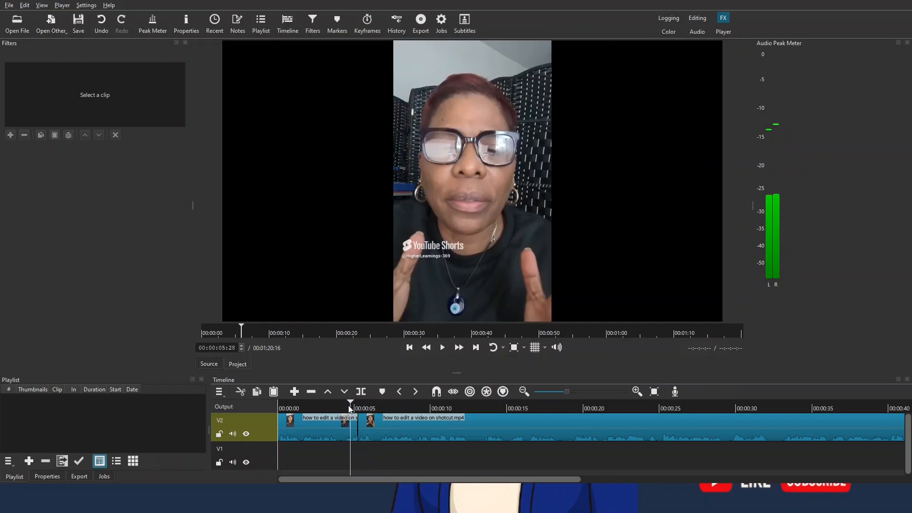
drag(350, 408, 338, 408)
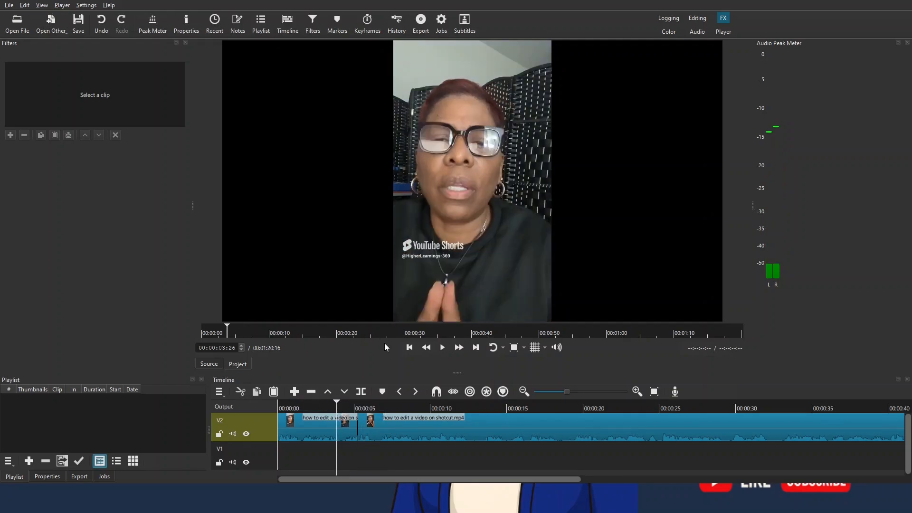
click(408, 349)
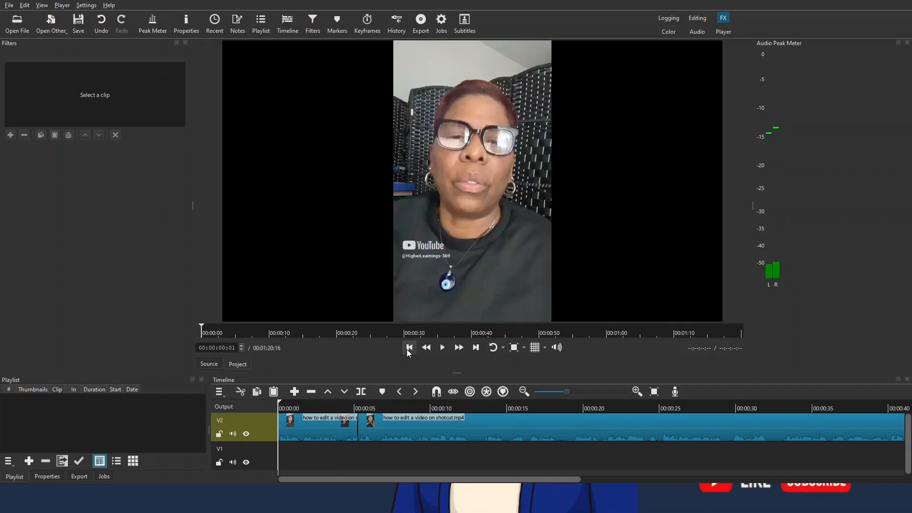
click(208, 363)
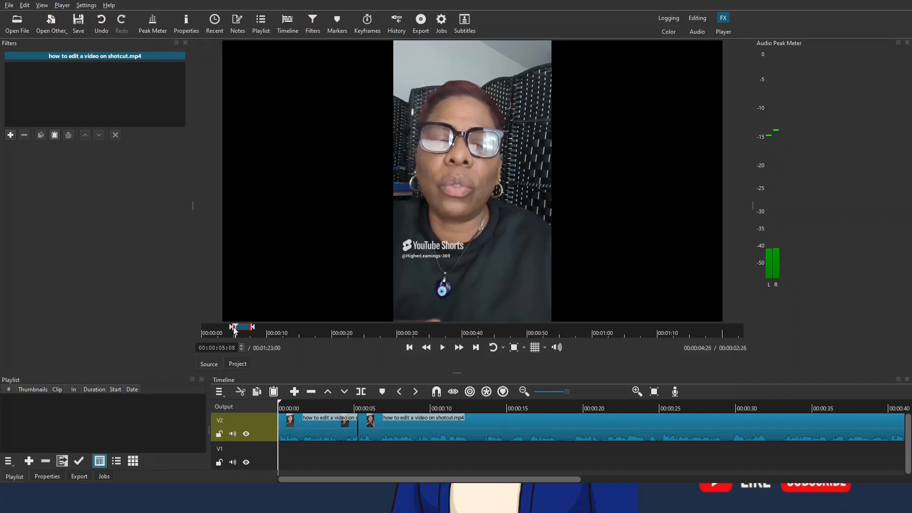
drag(233, 327, 215, 327)
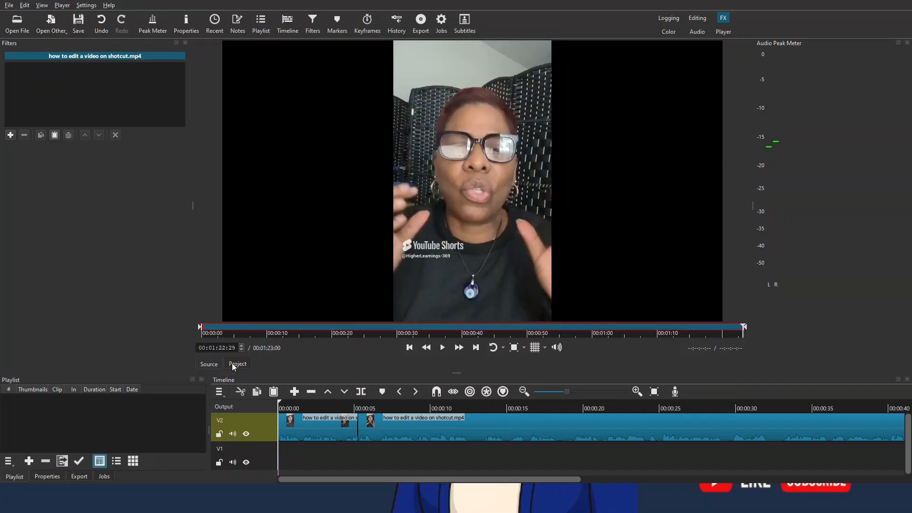
click(232, 363)
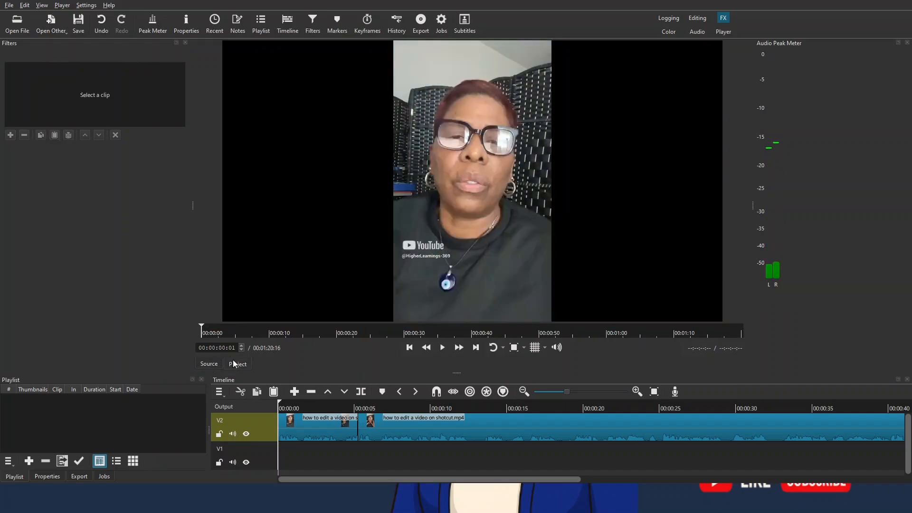
Step: Trim the source clip to the range from 00:00:12:15 to 00:01:02:10
click(212, 364)
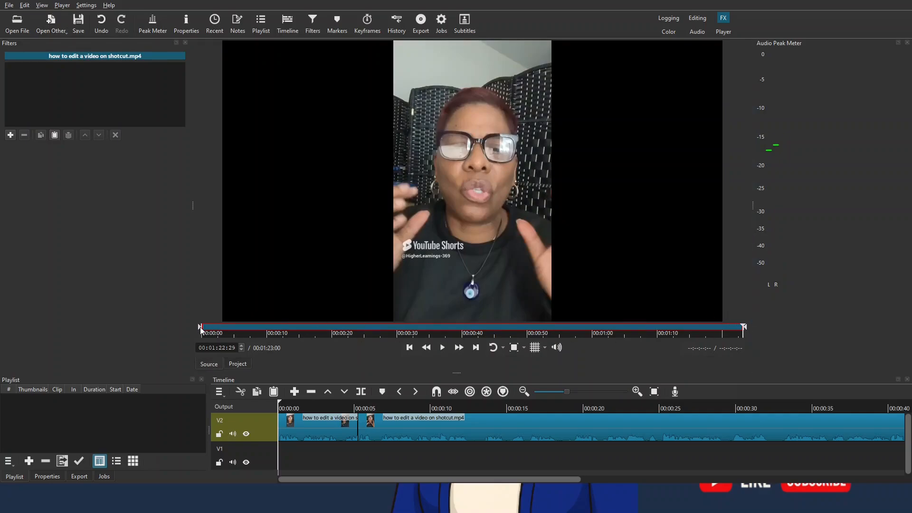
drag(200, 331, 284, 332)
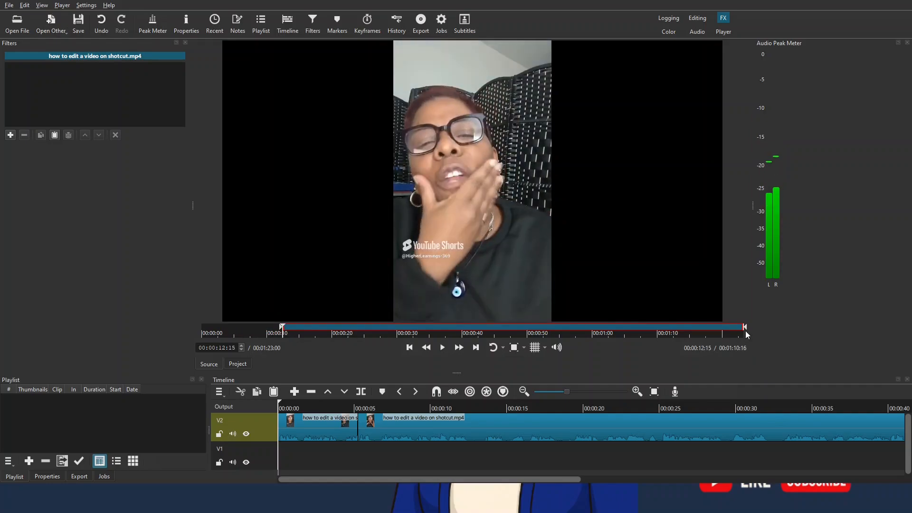
drag(744, 329, 610, 330)
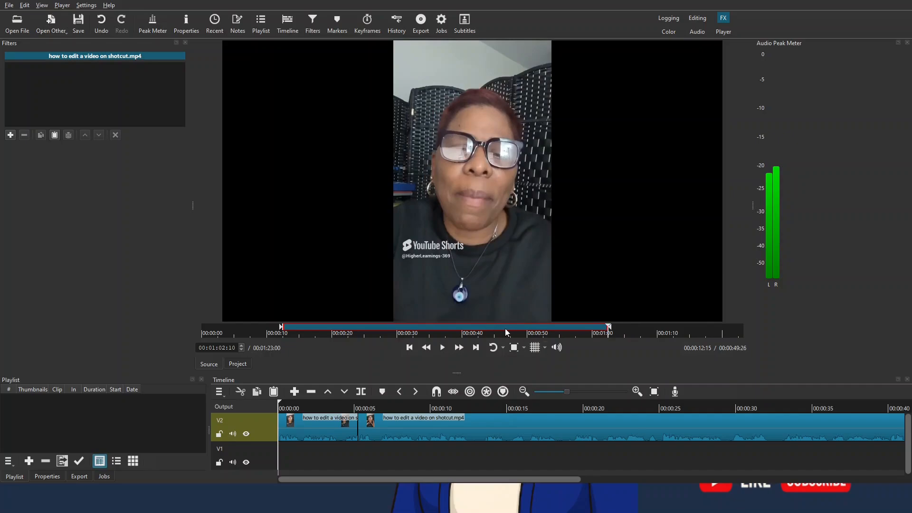
Step: Preview the trimmed source clip from its in point and return the player to the project view
click(440, 350)
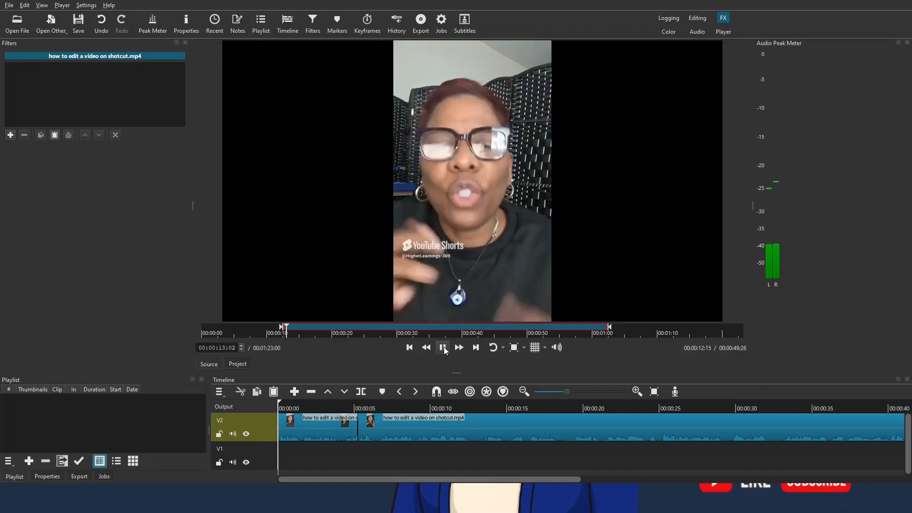
click(443, 348)
click(242, 364)
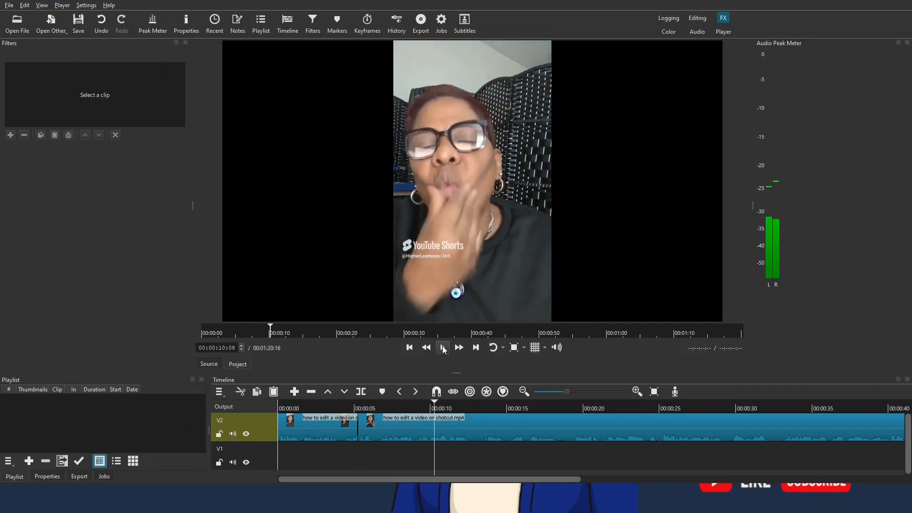
Step: Stop the playback, move the playhead back to 00:00:07:27 and split the V2 clip there
click(443, 348)
click(419, 408)
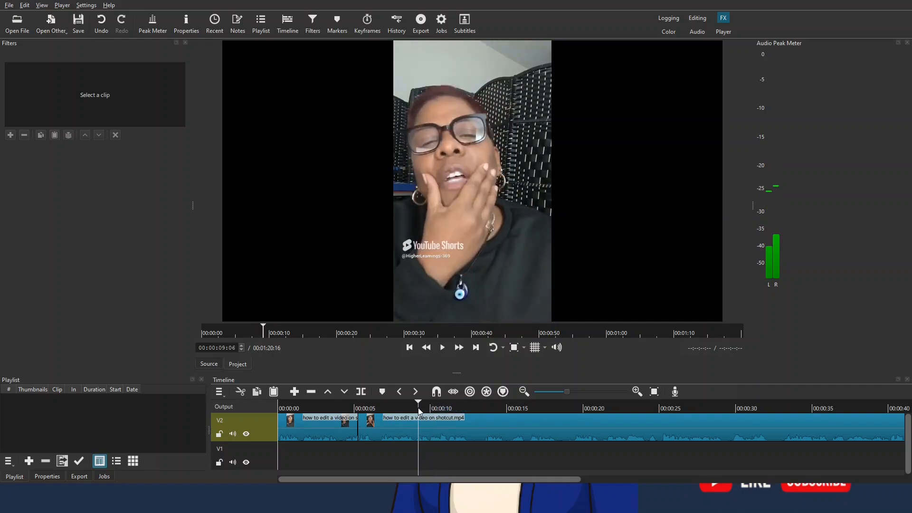
click(413, 409)
drag(413, 409, 399, 410)
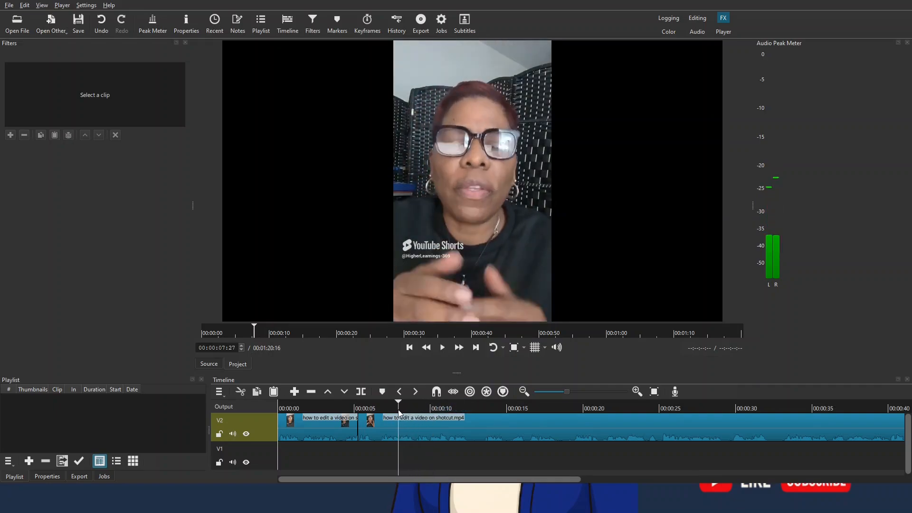
click(361, 392)
Step: Split the V2 clip again at 00:00:10:18 and delete the segment between the two new splits without leaving a gap
click(442, 348)
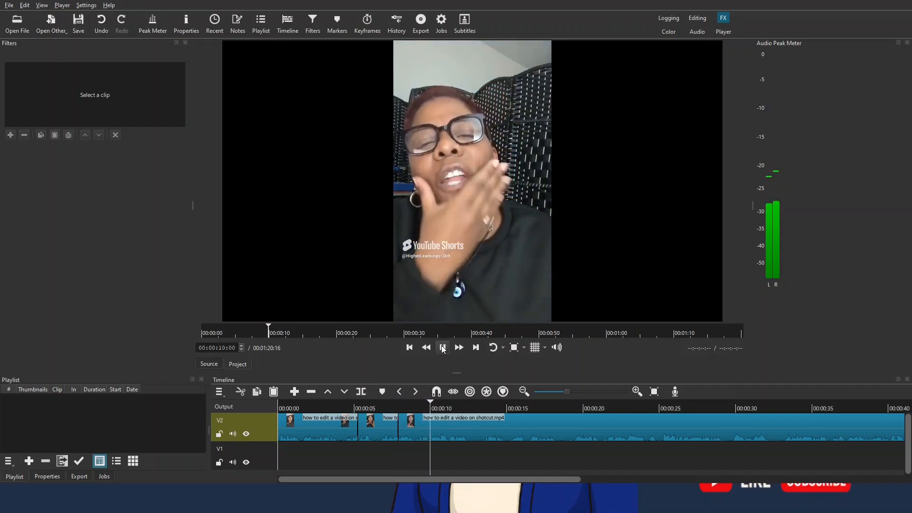
click(440, 405)
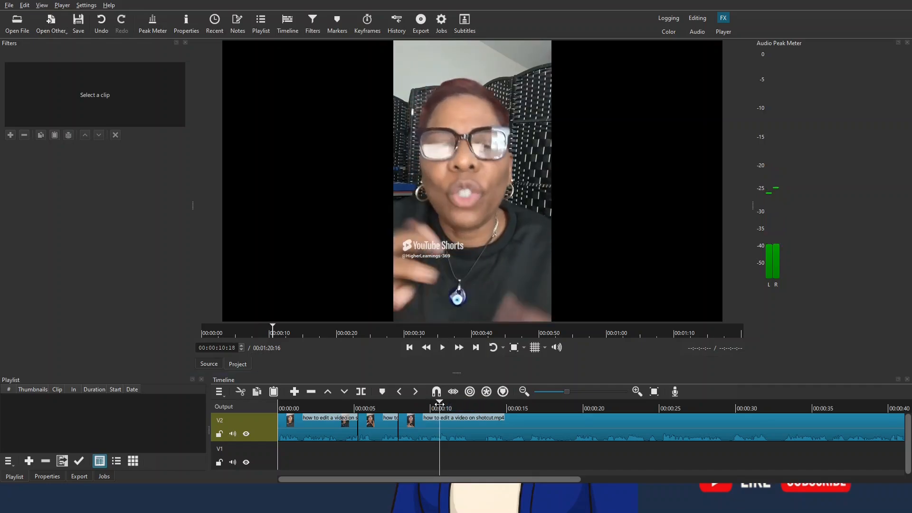
click(361, 391)
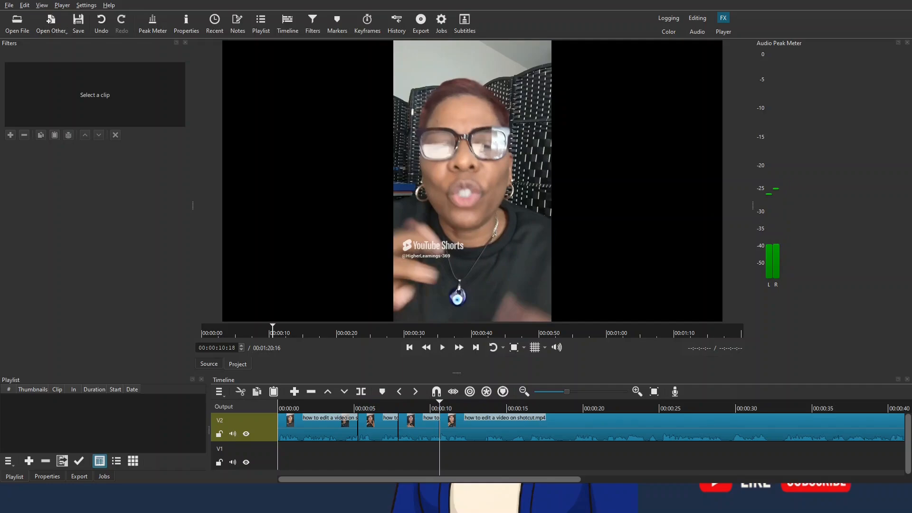
click(429, 437)
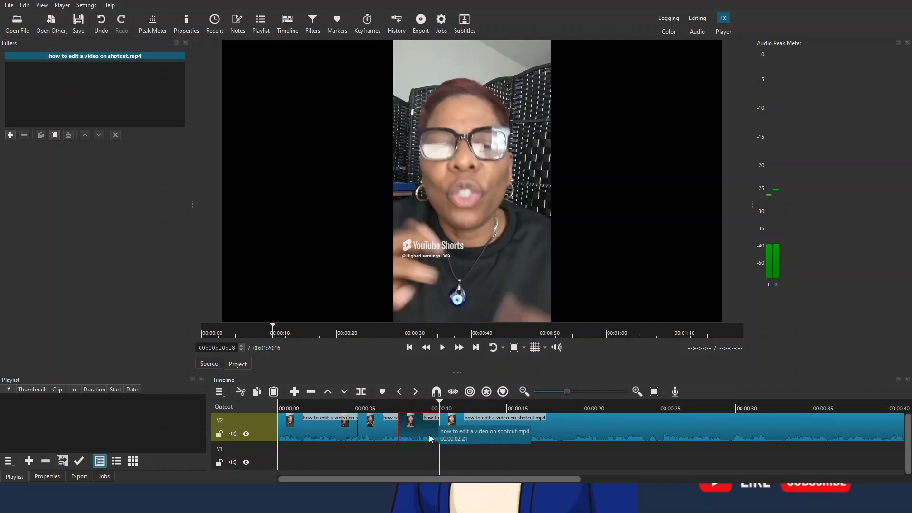
key(Delete)
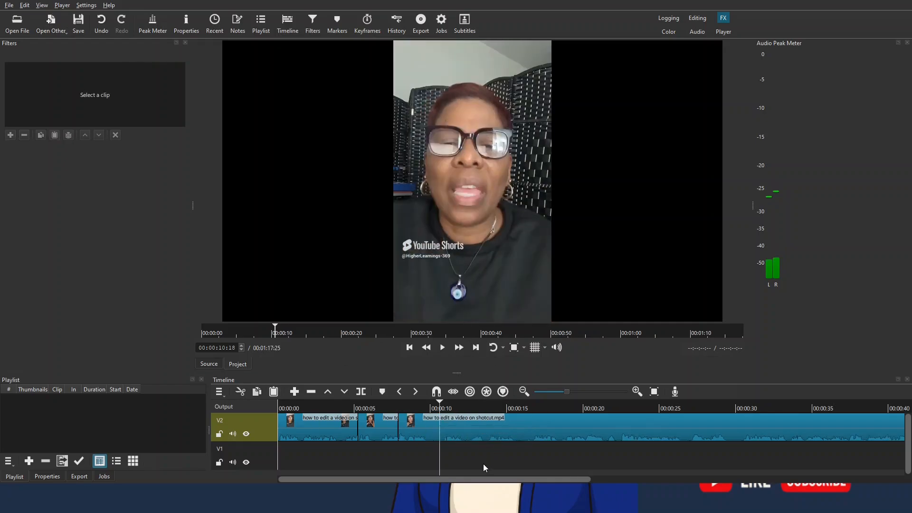
Step: Trim the end of the last V2 clip so that the project lasts 00:00:42:17, and return to the timeline's start
drag(409, 478, 722, 478)
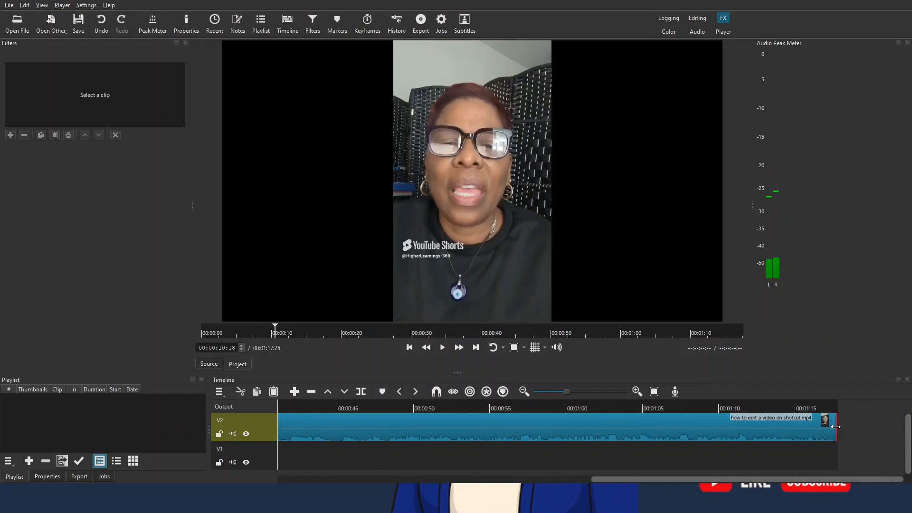
drag(835, 426, 794, 430)
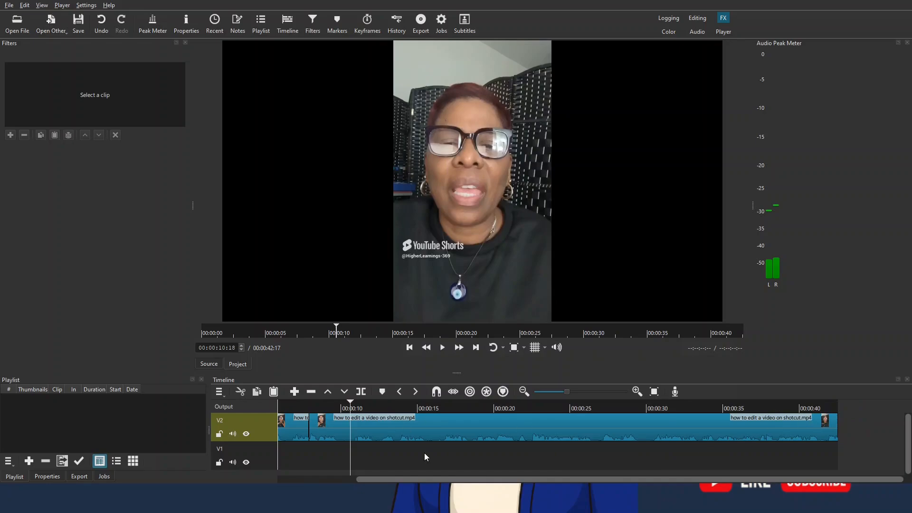
drag(434, 475, 341, 476)
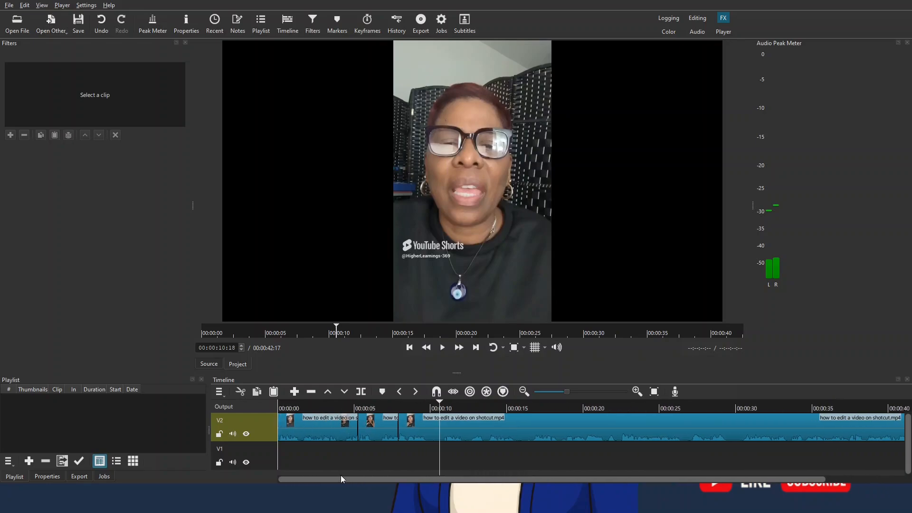